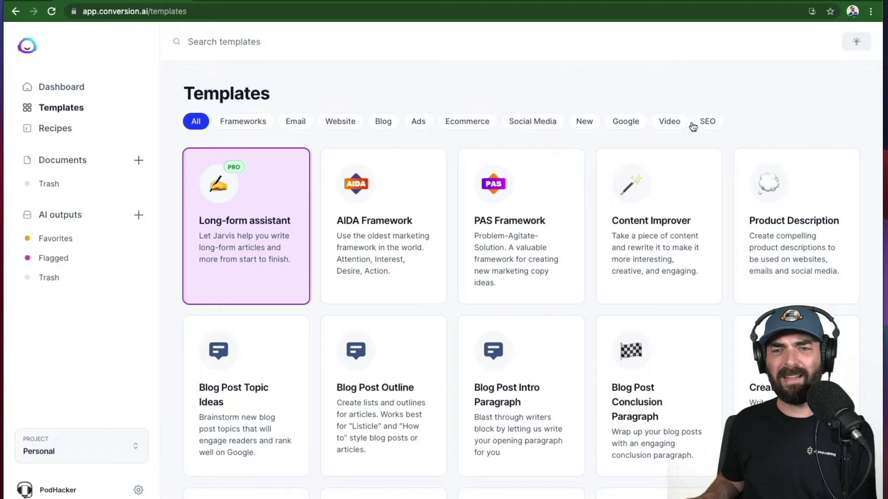
# - Filter the templates to the Video category and open the Video Titles template
pyautogui.click(665, 126)
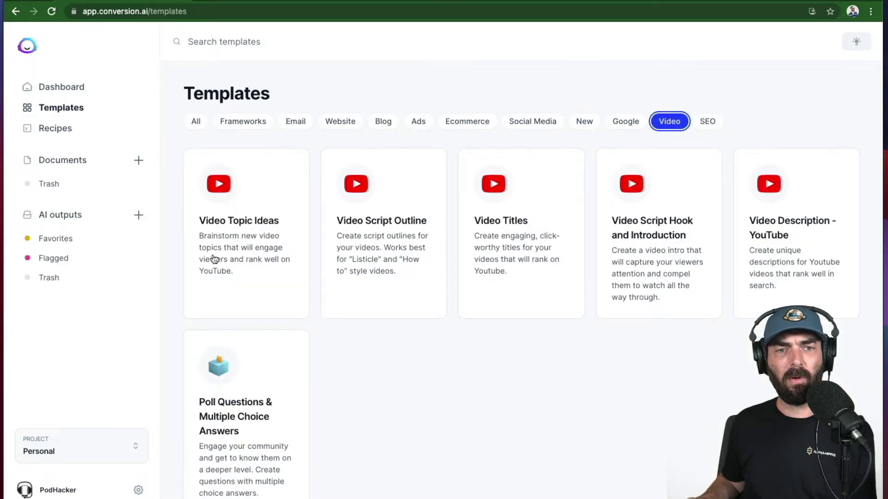
pyautogui.click(522, 252)
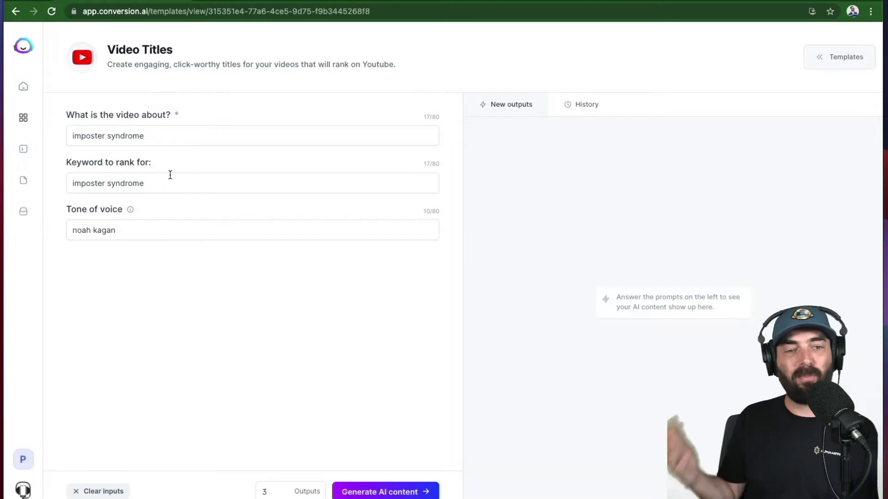
# - Go to Amazon in a new browser tab, search for "joe sanok" and open the book "Thursday is the New Friday"
pyautogui.click(202, 0)
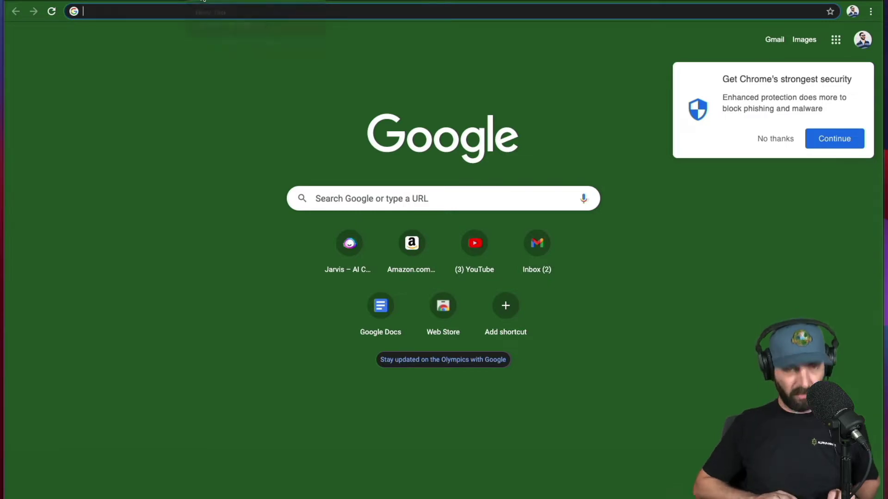
pyautogui.write('am')
pyautogui.press('Return')
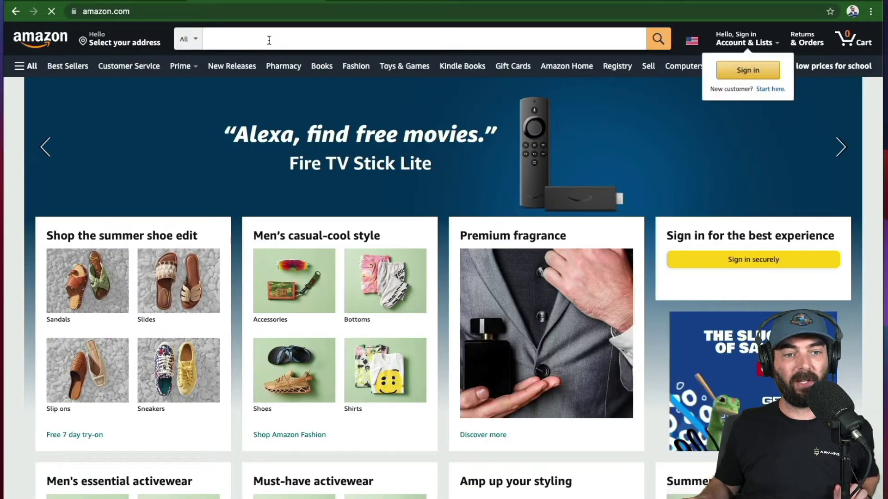
pyautogui.click(267, 36)
pyautogui.write('joe sanok')
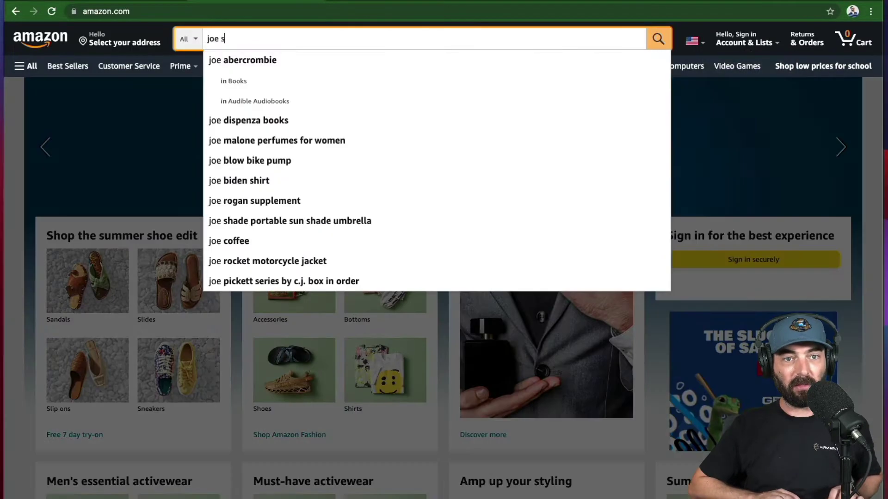
pyautogui.press('Return')
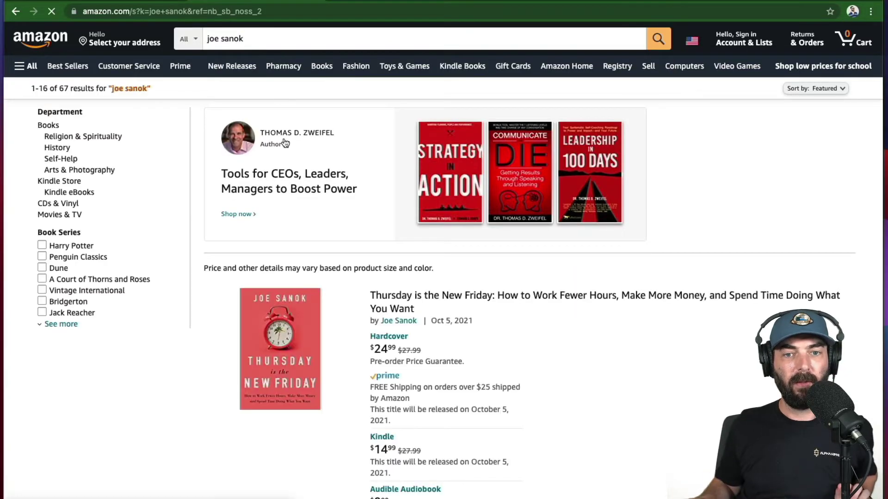
pyautogui.click(275, 336)
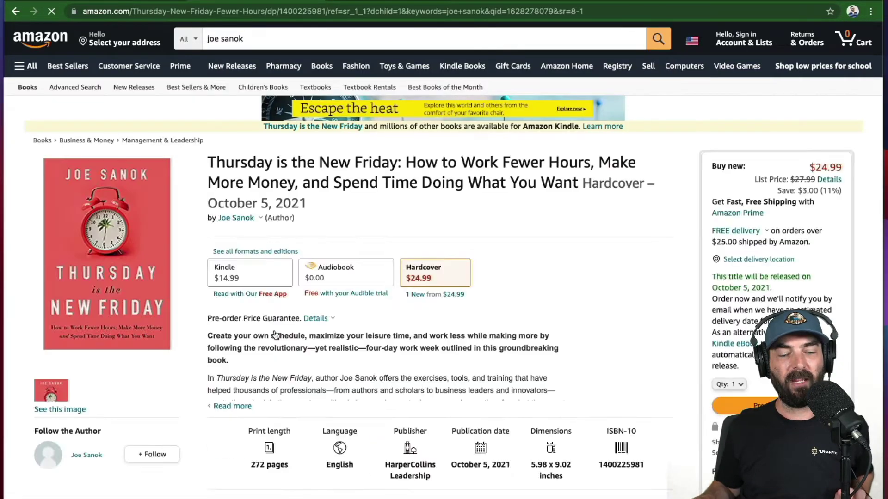
# - Copy the subtitle "How to Work Fewer Hours, Make More Money, and Spend Time Doing What You Want" from the book's title
pyautogui.doubleClick(410, 162)
pyautogui.moveTo(452, 160); pyautogui.dragTo(567, 184)
pyautogui.rightClick(568, 184)
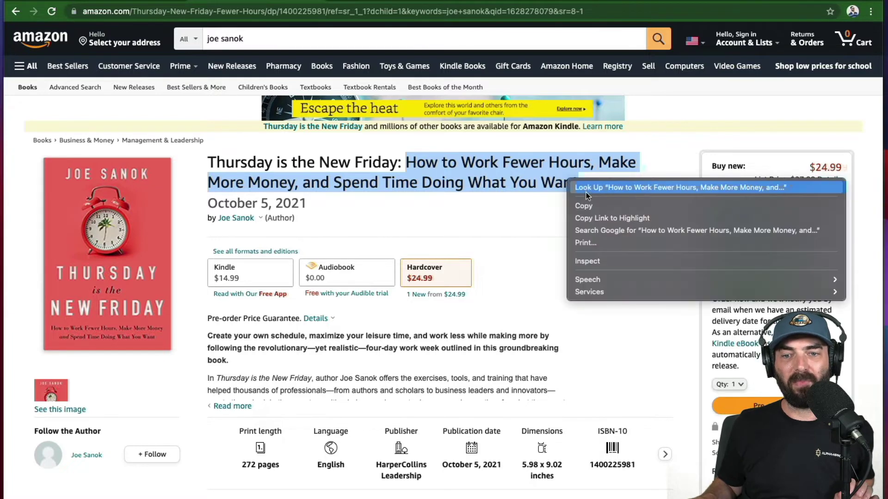
pyautogui.click(587, 204)
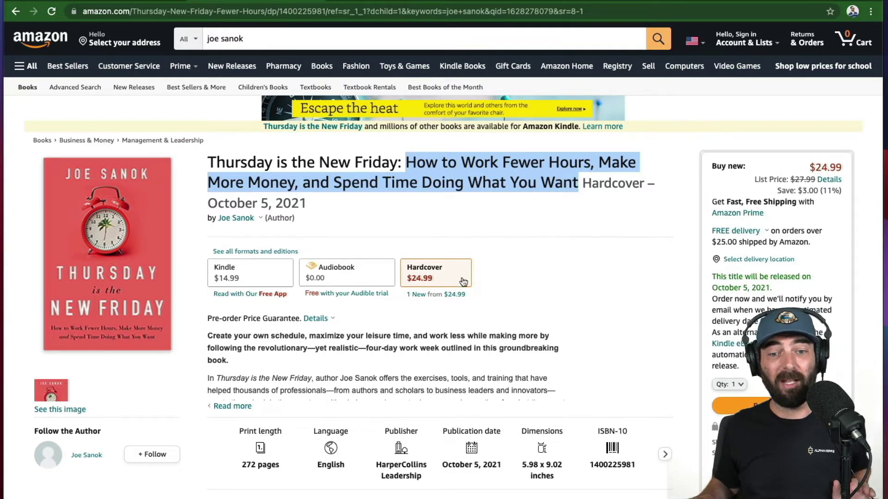
# - Expand the full book description and look through the product page
pyautogui.click(236, 407)
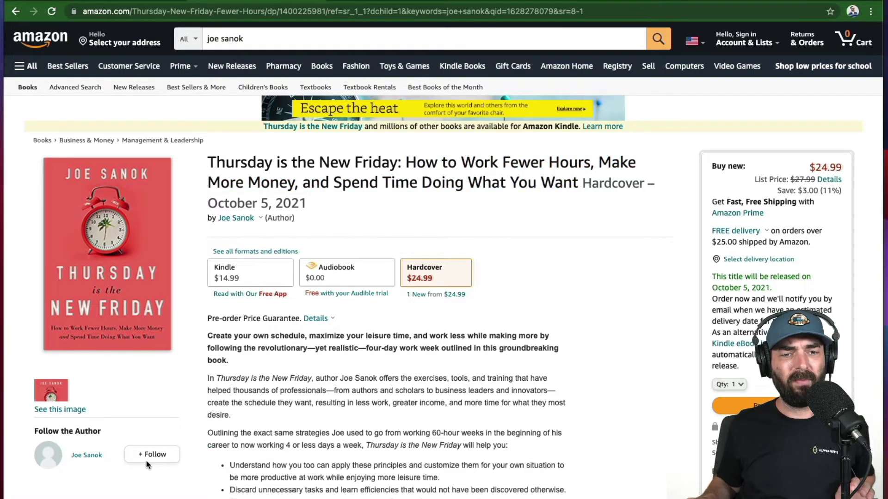
pyautogui.scroll(-7, 285, 425)
pyautogui.scroll(7, 284, 424)
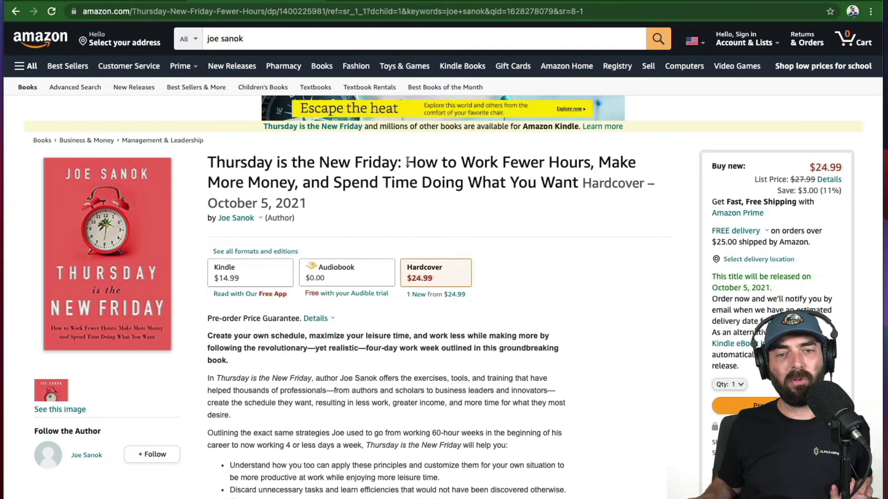
# - Copy the book's subtitle, from "How to Work Fewer Hours" to "What You Want", and replace the Video Titles template's video topic with it
pyautogui.moveTo(406, 163); pyautogui.dragTo(578, 183)
pyautogui.rightClick(564, 181)
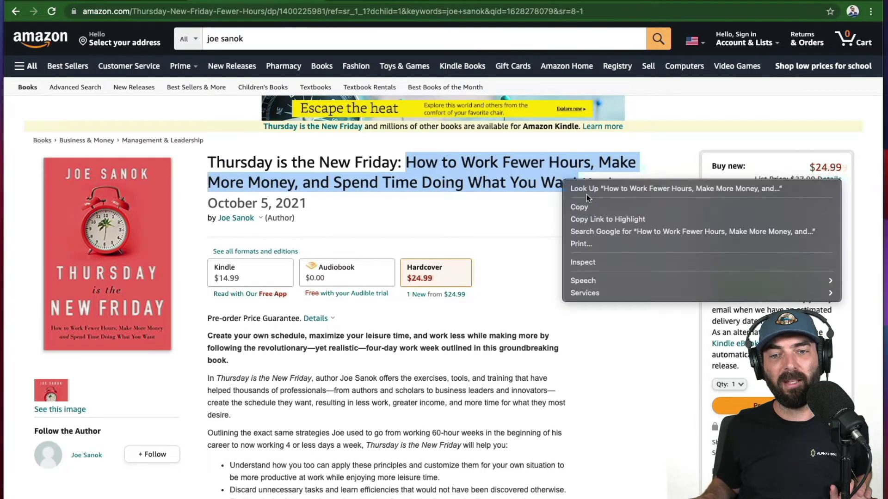
pyautogui.click(587, 206)
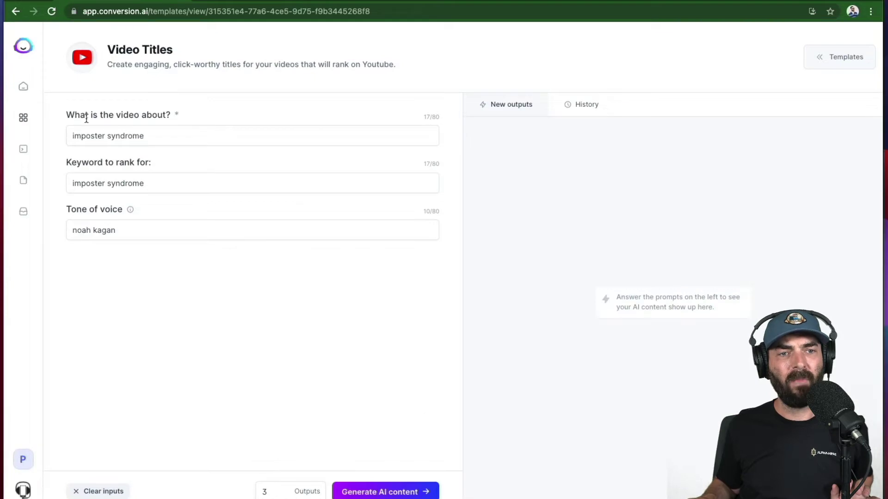
pyautogui.moveTo(202, 139); pyautogui.dragTo(58, 139)
pyautogui.rightClick(82, 135)
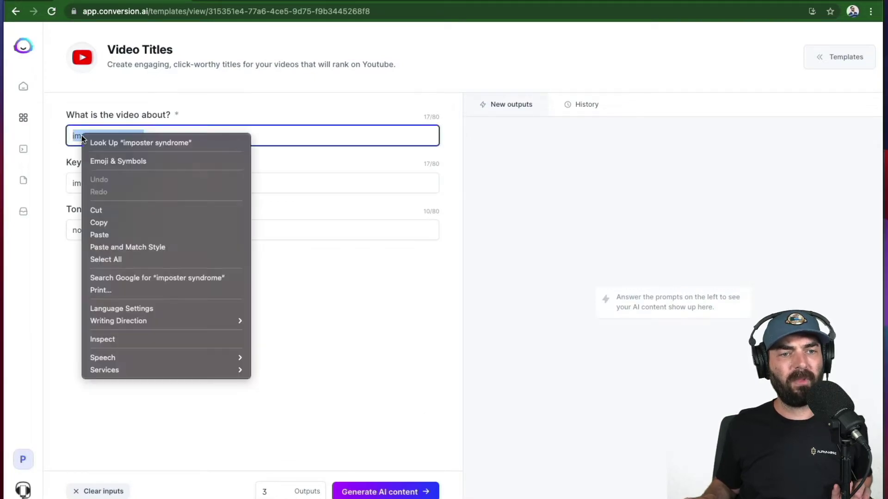
pyautogui.click(124, 232)
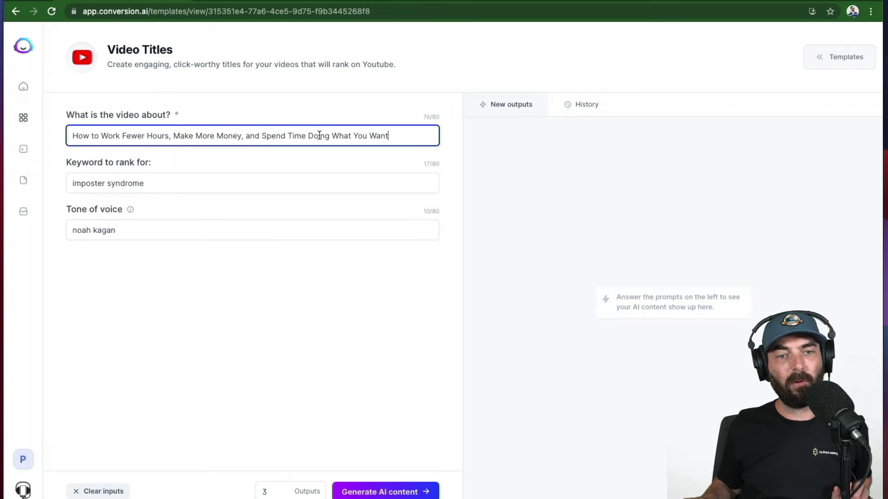
# - Set the keyword to rank for to "work less" and the tone of voice to "joe rogan"
pyautogui.click(240, 189)
pyautogui.press('super+a')
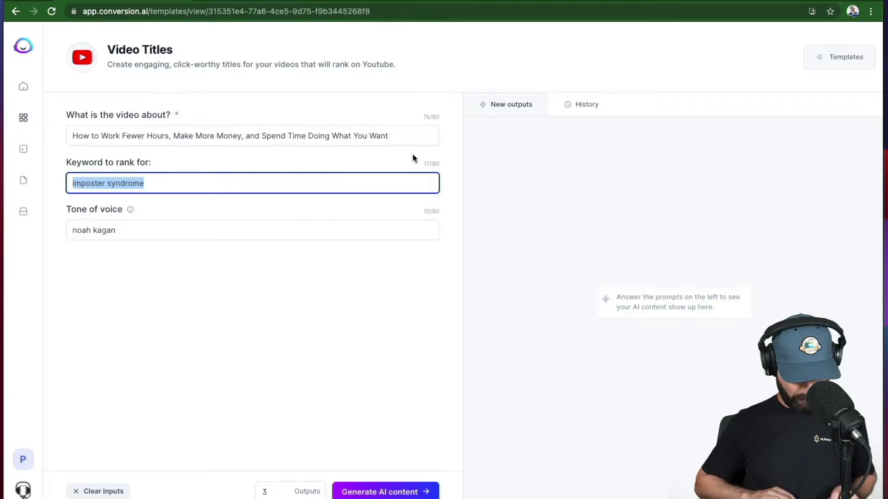
pyautogui.write('work less')
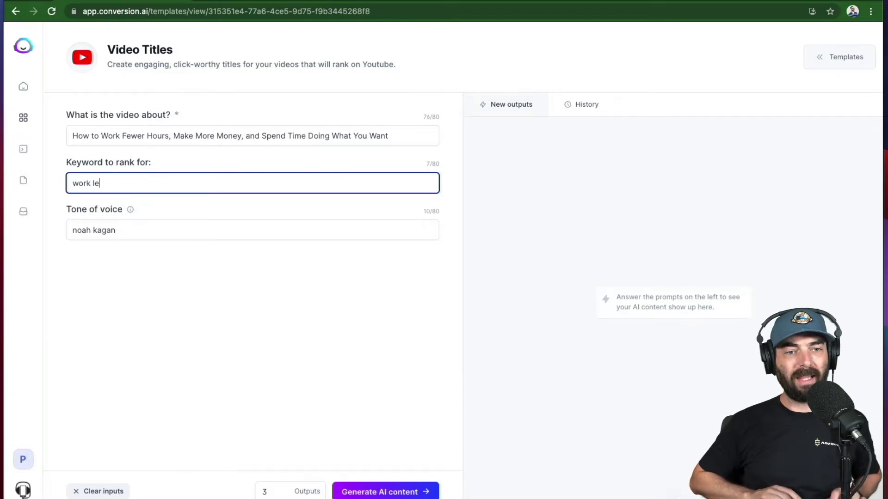
pyautogui.tripleClick(186, 230)
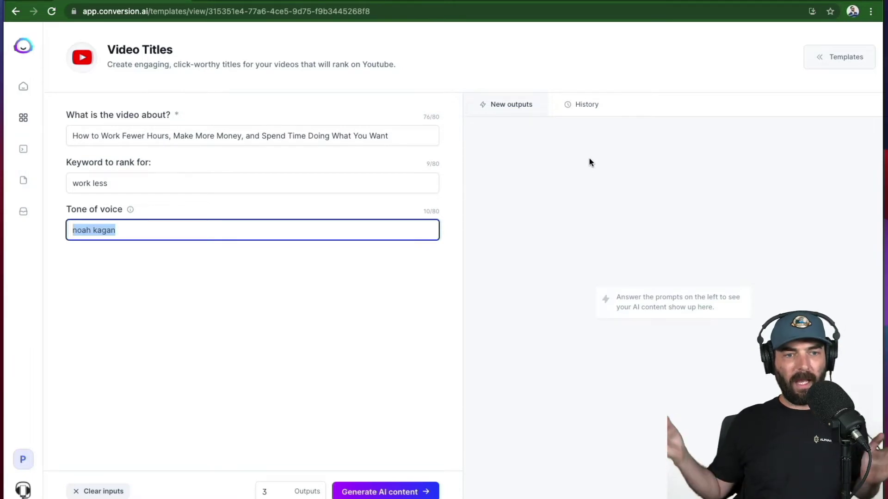
pyautogui.write('joe roga')
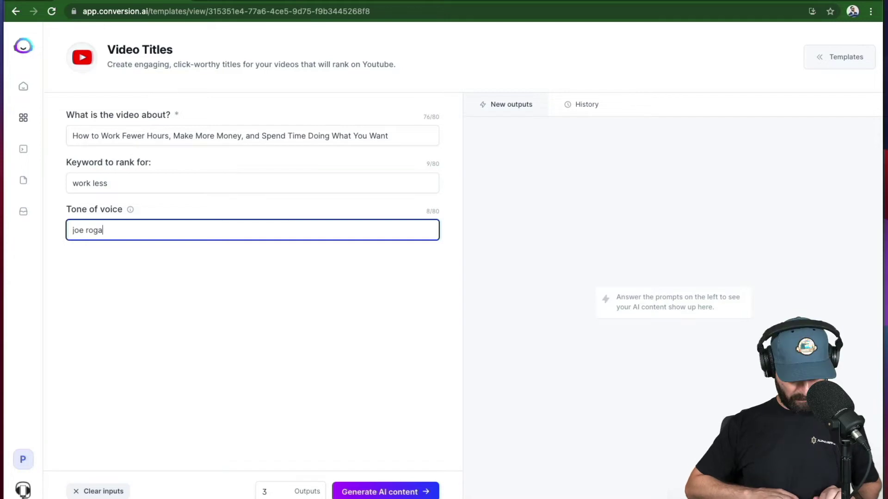
pyautogui.write('n')
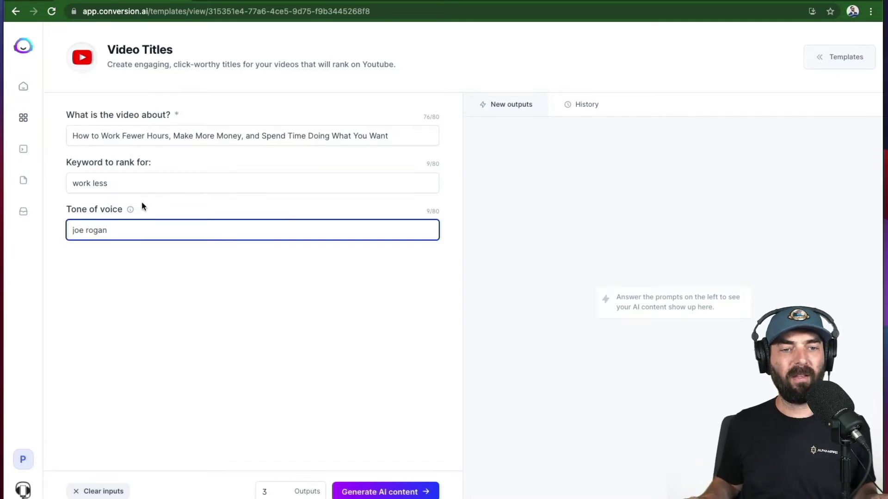
pyautogui.moveTo(131, 210)
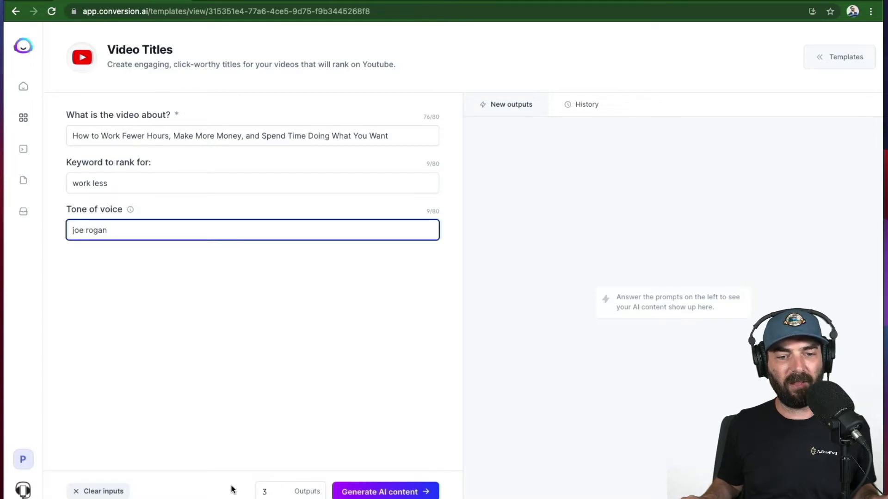
# - Generate 3 outputs of video titles and read through the suggestions
pyautogui.click(376, 490)
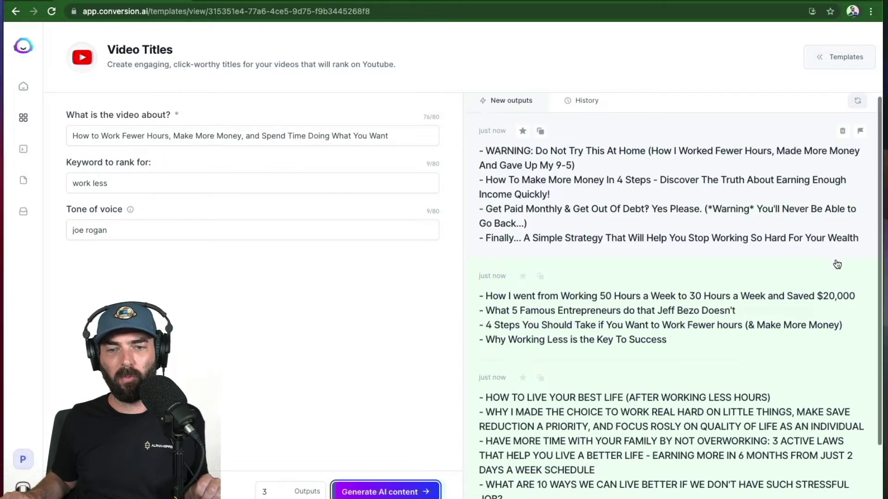
pyautogui.scroll(-2, 834, 263)
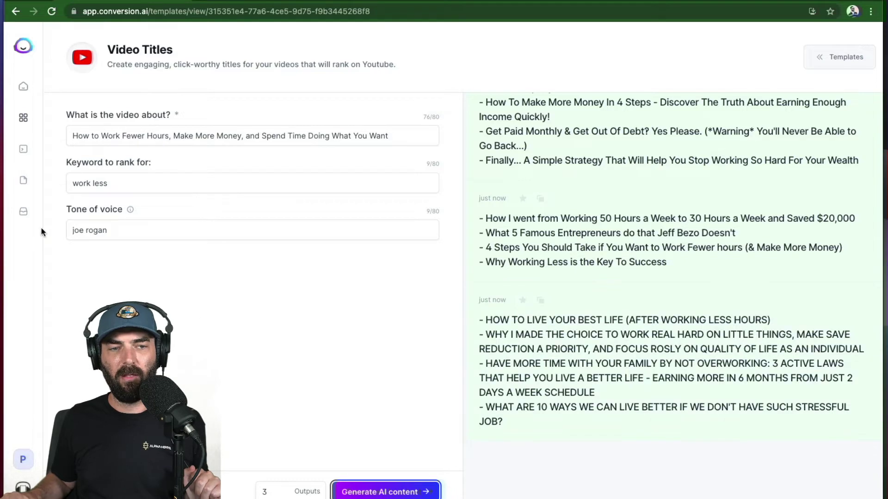
# - Change the tone of voice to "witty" and generate another 3 outputs of video titles
pyautogui.tripleClick(141, 233)
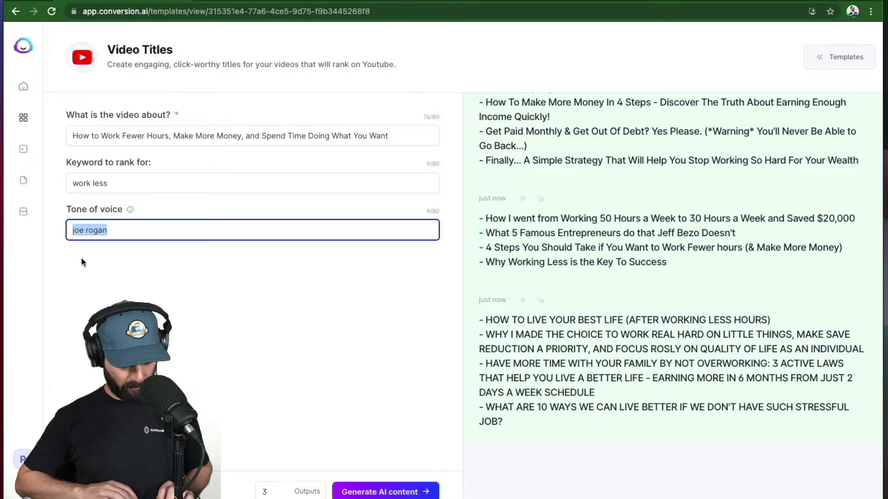
pyautogui.write('witty')
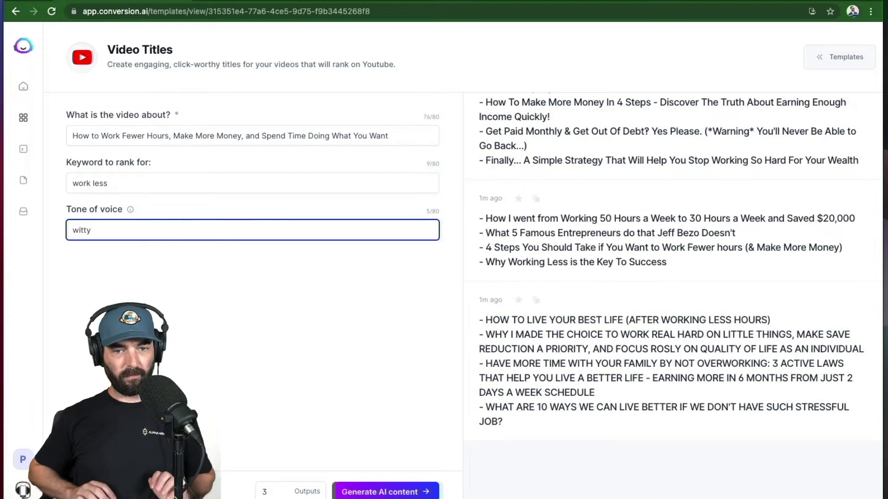
pyautogui.moveTo(129, 211)
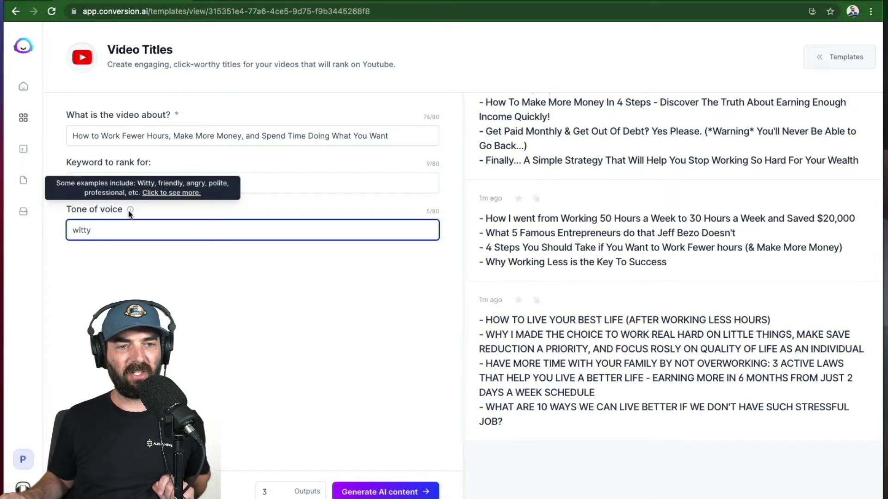
pyautogui.click(374, 489)
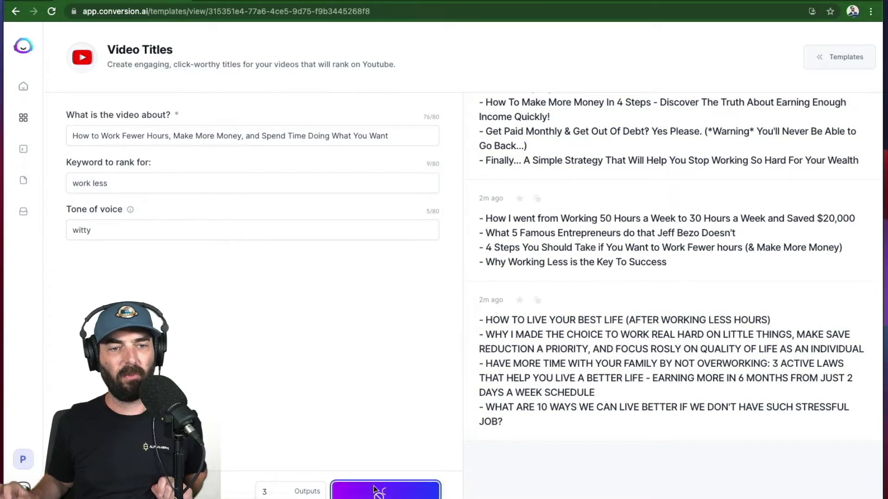
# - Read through the newly generated witty titles and compare them with the earlier batch
pyautogui.scroll(5, 601, 441)
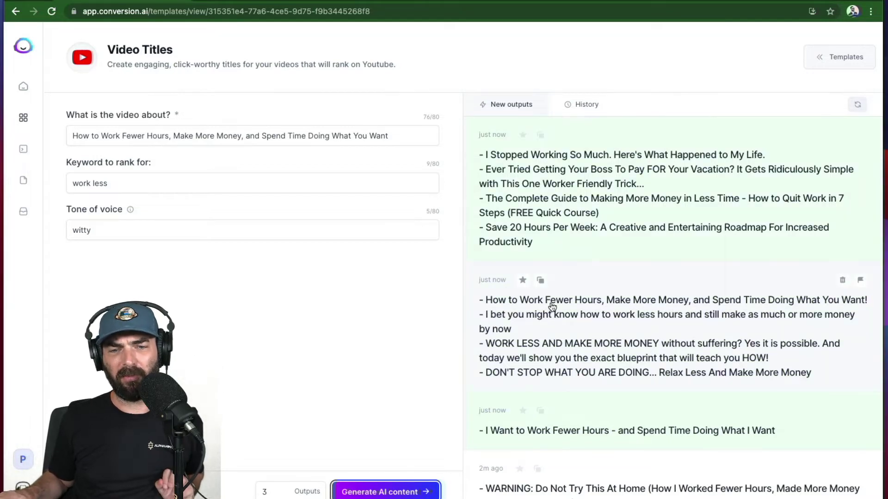
pyautogui.scroll(-2, 555, 308)
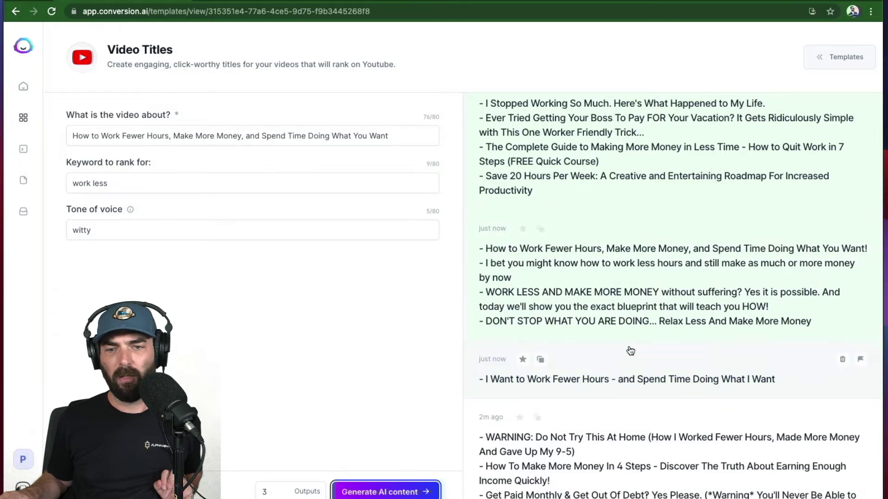
pyautogui.scroll(-1, 630, 351)
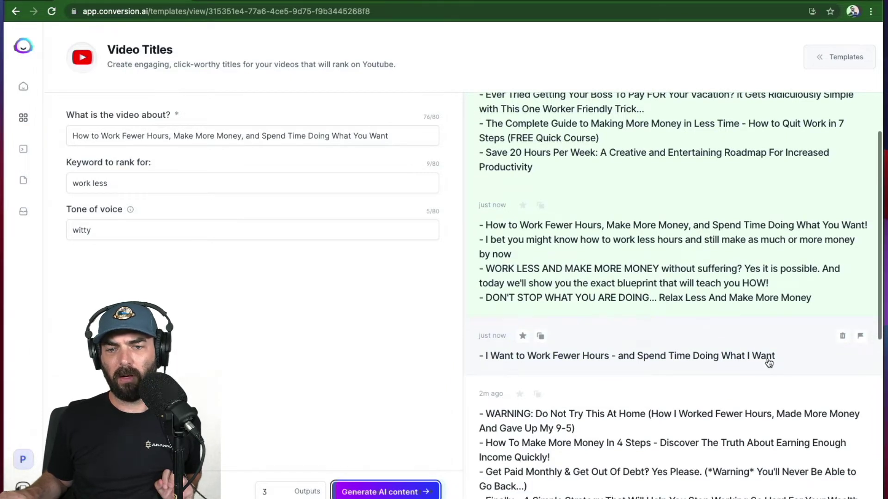
pyautogui.scroll(3, 786, 383)
pyautogui.scroll(-10, 590, 245)
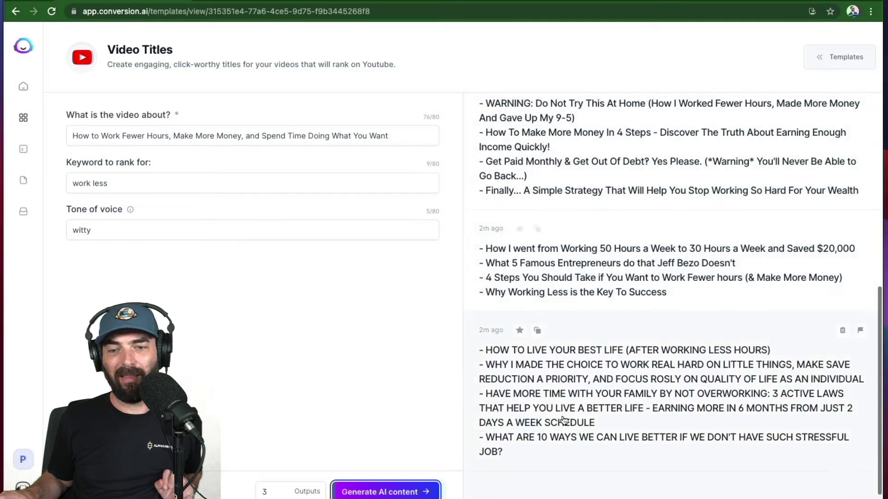
pyautogui.scroll(10, 561, 421)
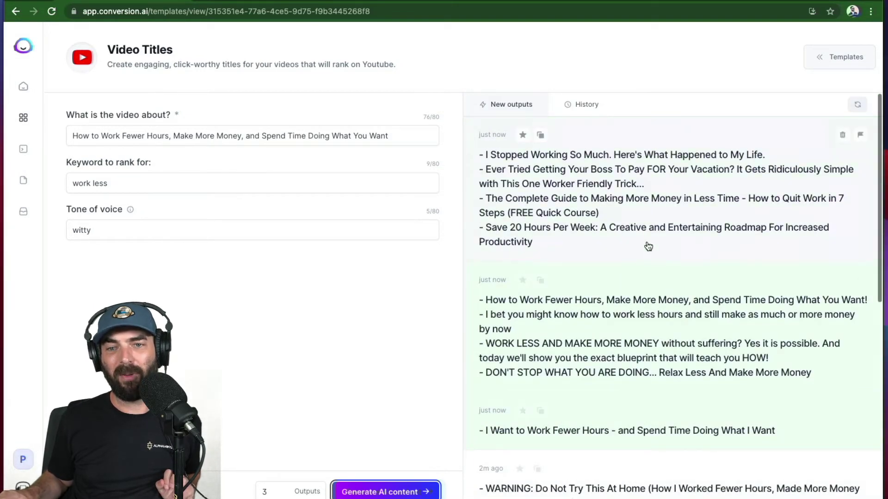
# - Change the keyword to rank for to "do what you love"
pyautogui.tripleClick(148, 184)
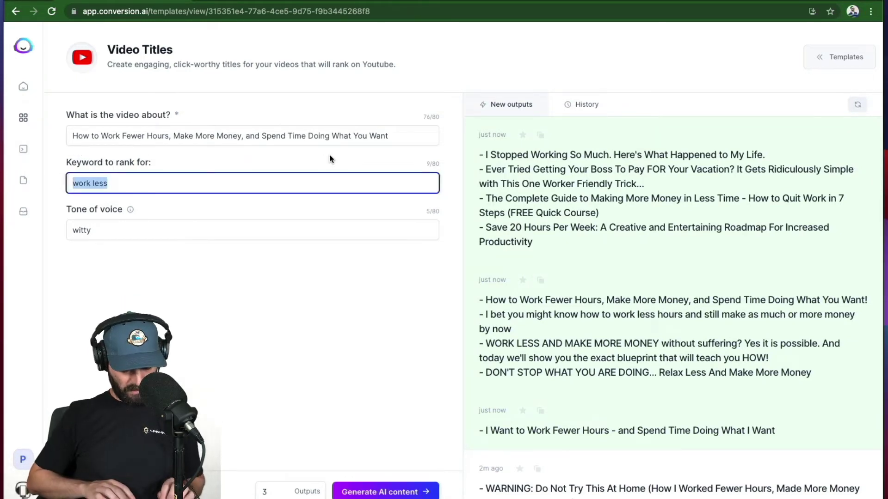
pyautogui.write('do what you ')
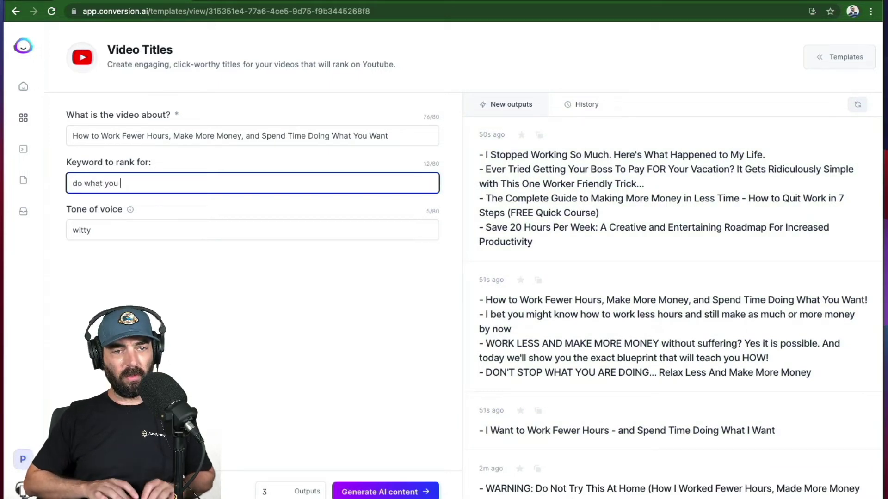
pyautogui.write('love')
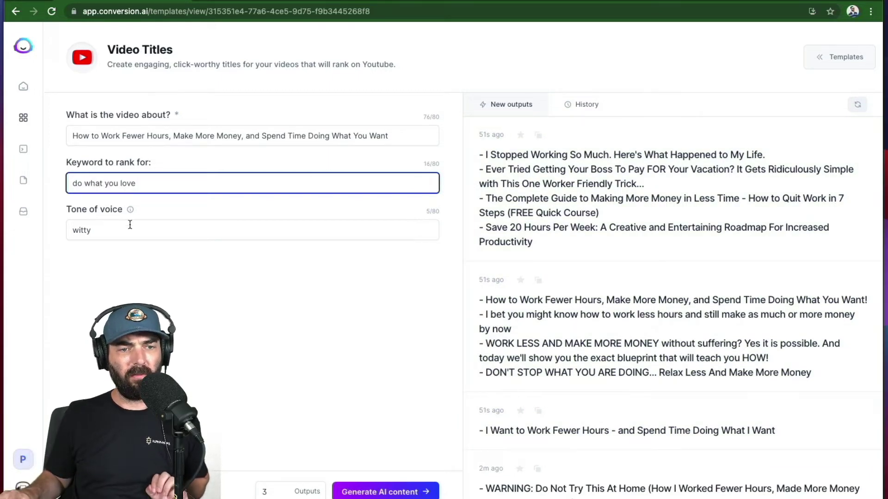
# - Change the tone of voice to "silly" and generate 3 outputs of video titles
pyautogui.press('Tab')
pyautogui.write('s')
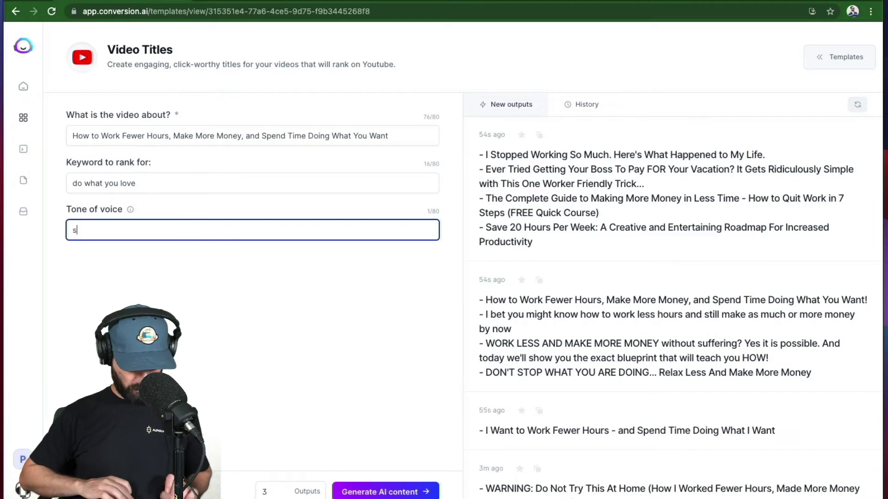
pyautogui.write('illy')
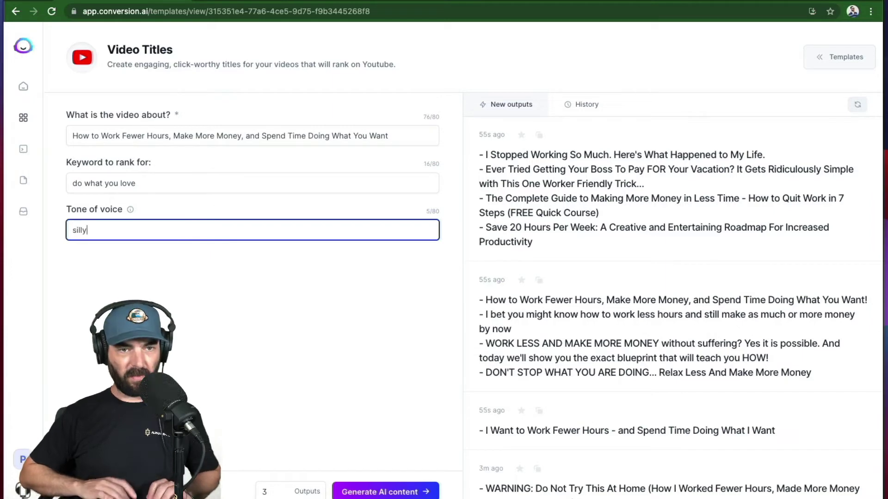
pyautogui.click(371, 487)
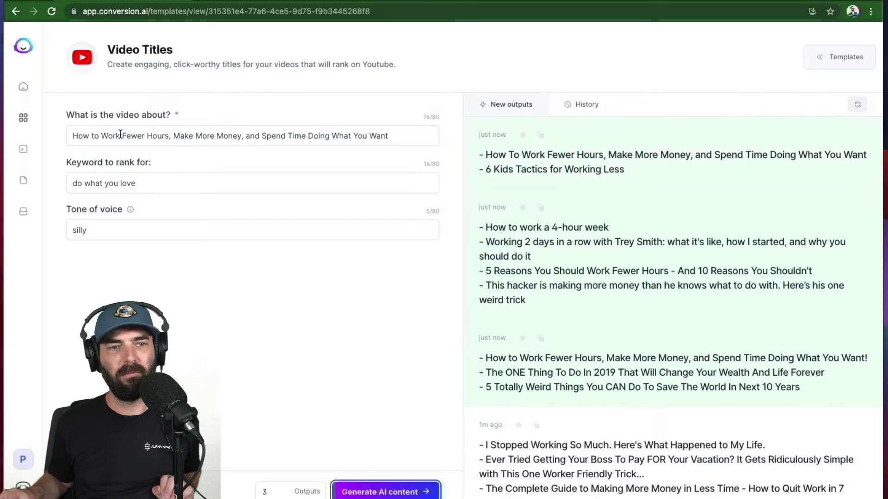
# - Review the three newly generated silly-toned outputs against the video description and delete each of them
pyautogui.moveTo(100, 135); pyautogui.dragTo(364, 137)
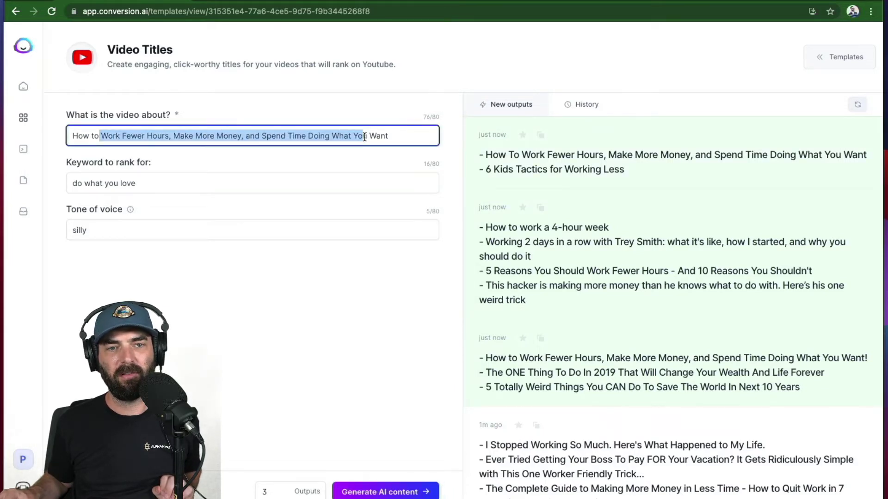
pyautogui.click(569, 184)
pyautogui.click(719, 104)
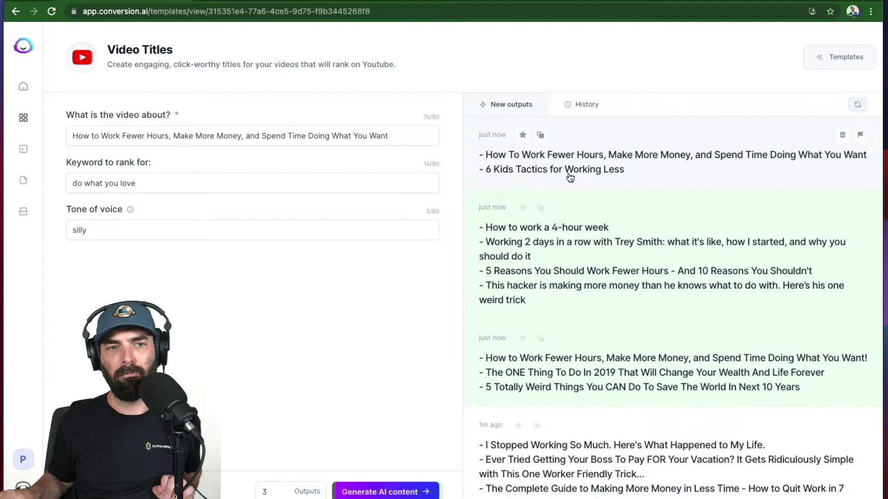
pyautogui.click(843, 135)
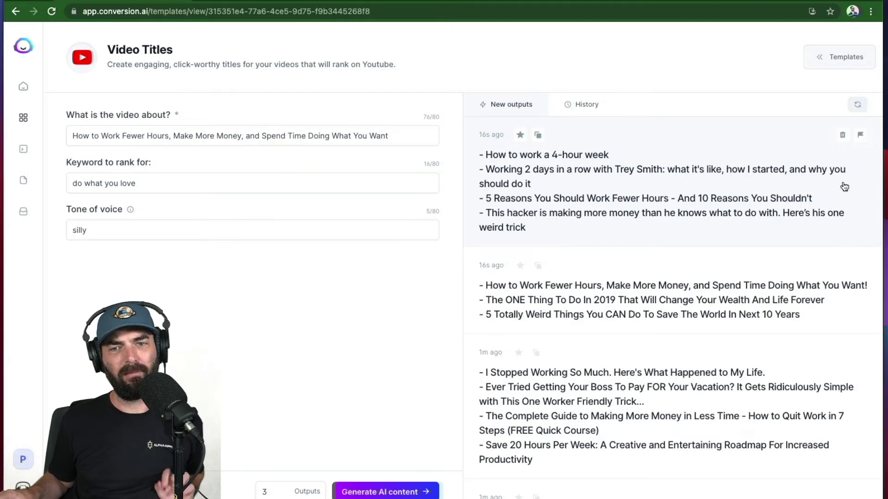
pyautogui.click(841, 135)
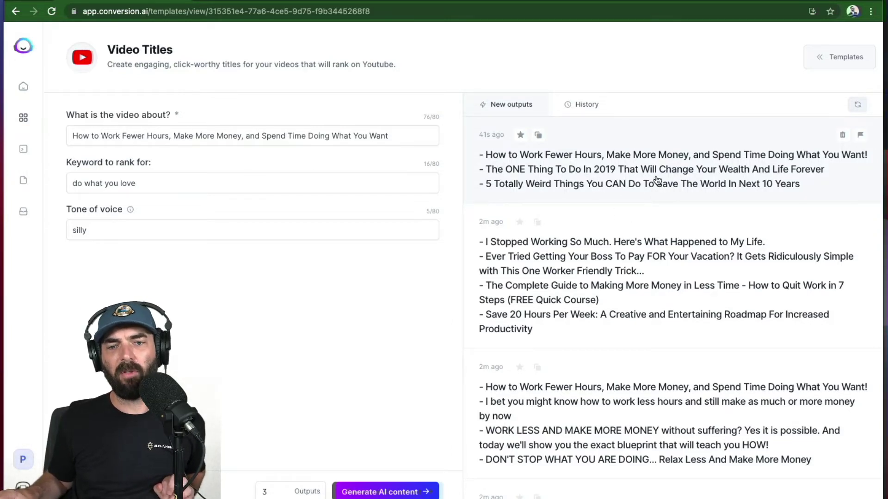
pyautogui.click(843, 135)
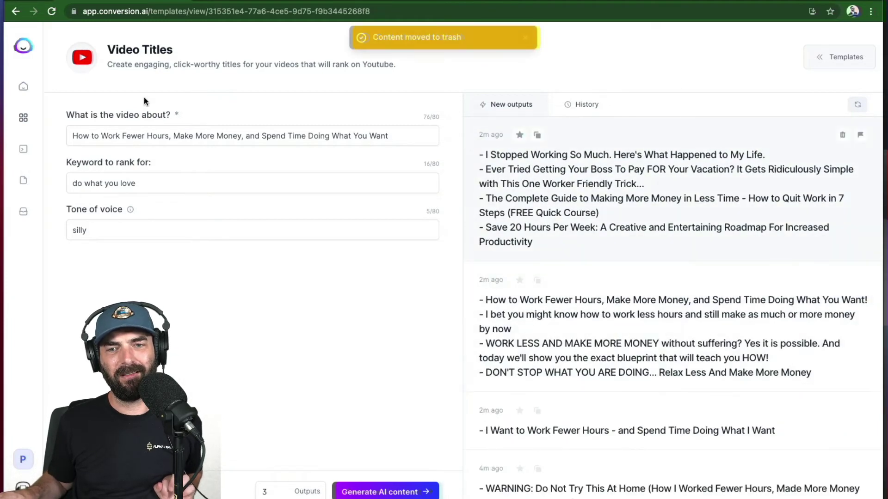
# - Change the keyword to rank for to "follow your passion"
pyautogui.tripleClick(172, 183)
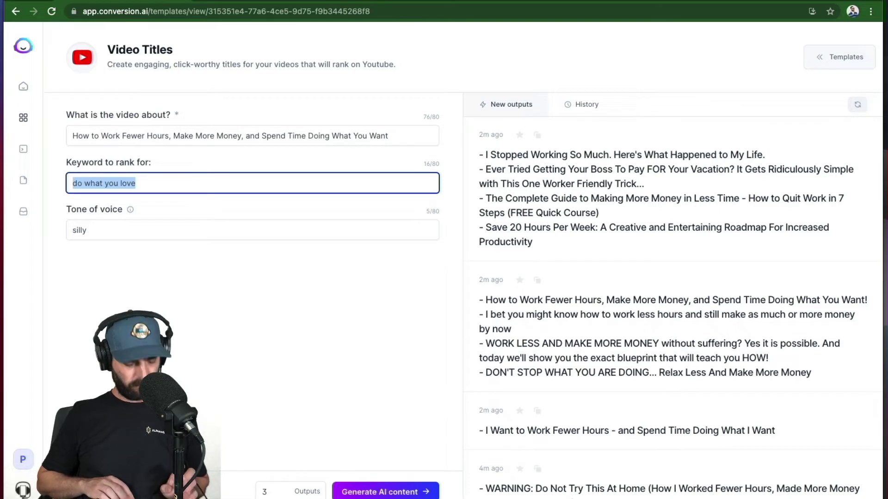
pyautogui.write('follo')
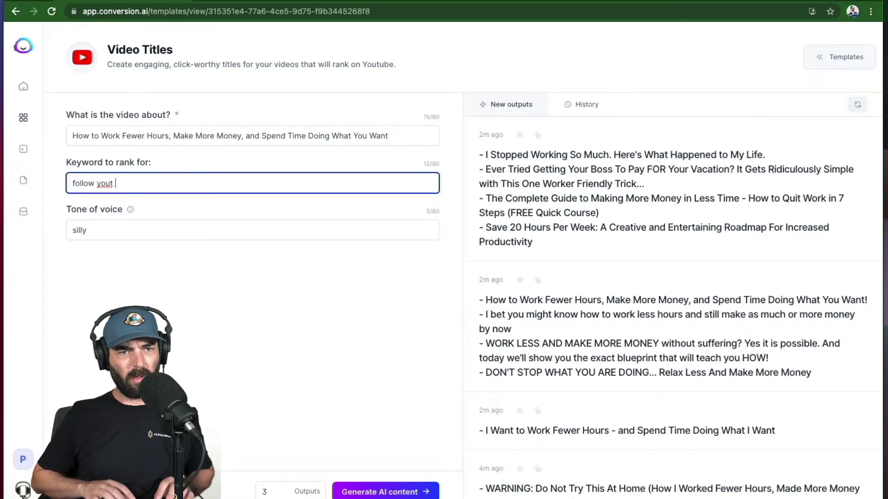
pyautogui.press('Tab')
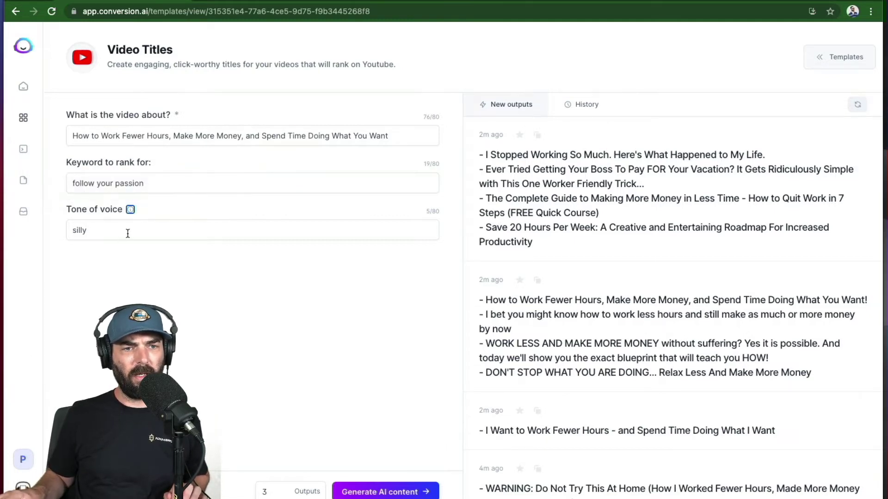
# - Set the tone of voice to "professional", then generate 3 outputs of video titles and read through them
pyautogui.press('Tab')
pyautogui.write('ssional')
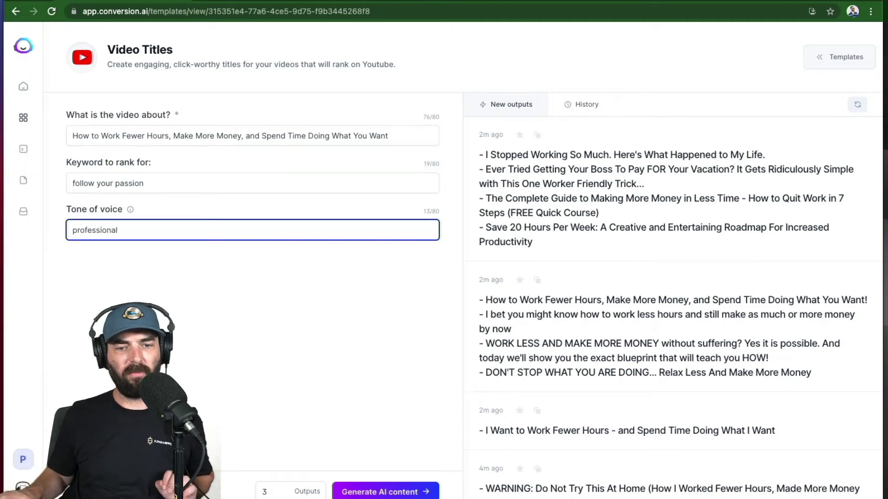
pyautogui.click(382, 493)
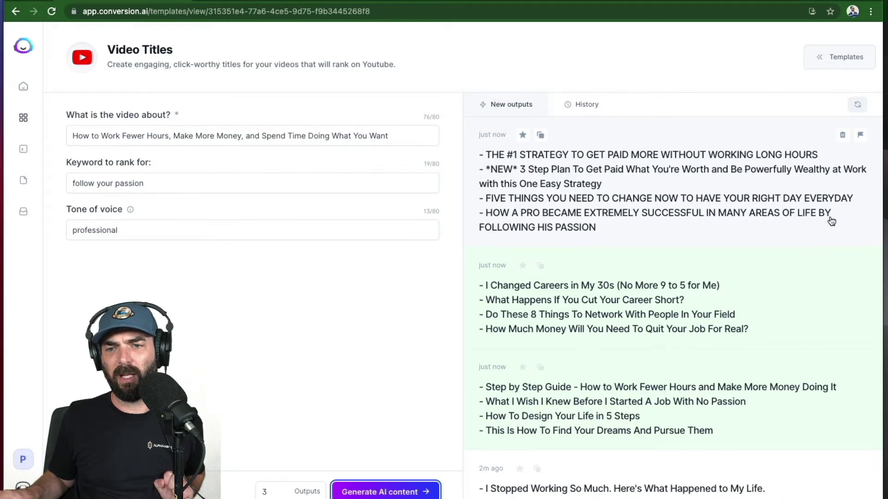
pyautogui.scroll(-1, 554, 263)
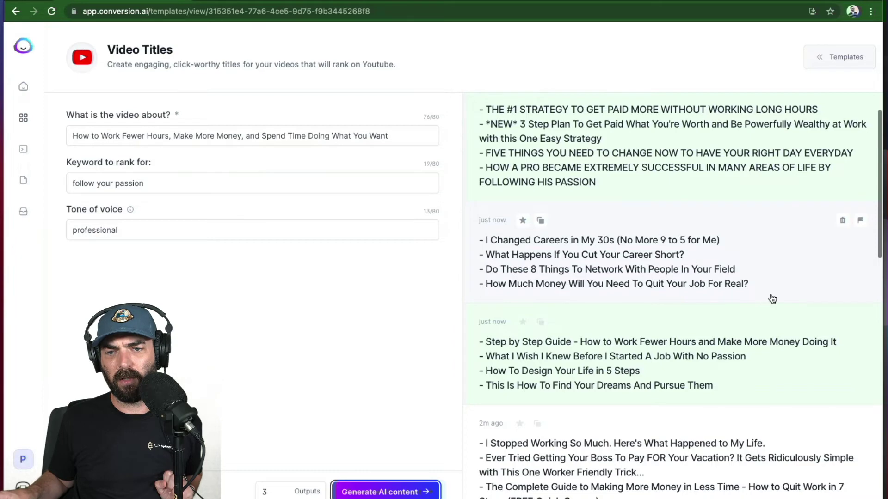
pyautogui.scroll(-3, 676, 350)
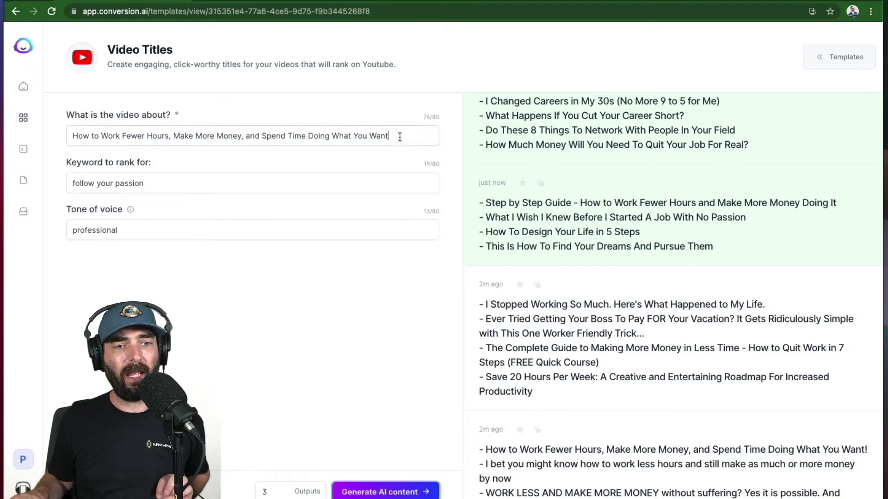
# - Replace the video description with "The story behind the growth of Ugg Boots"
pyautogui.moveTo(399, 137); pyautogui.dragTo(47, 121)
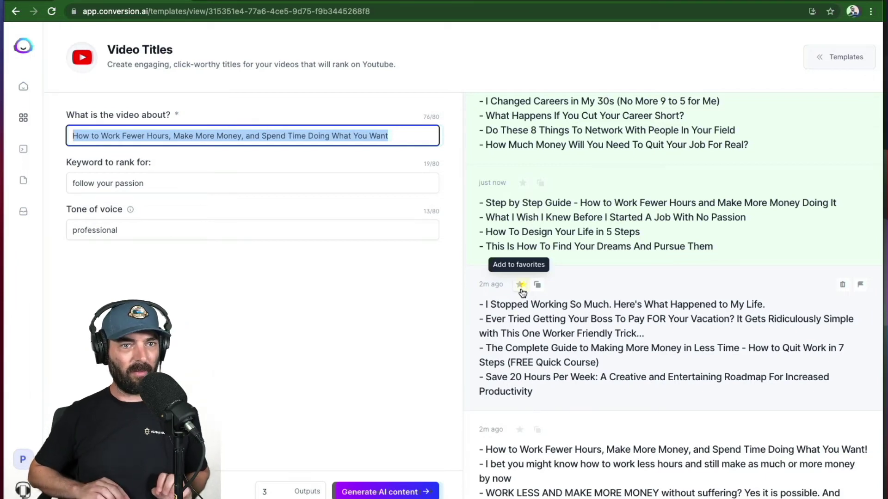
pyautogui.write('The sto')
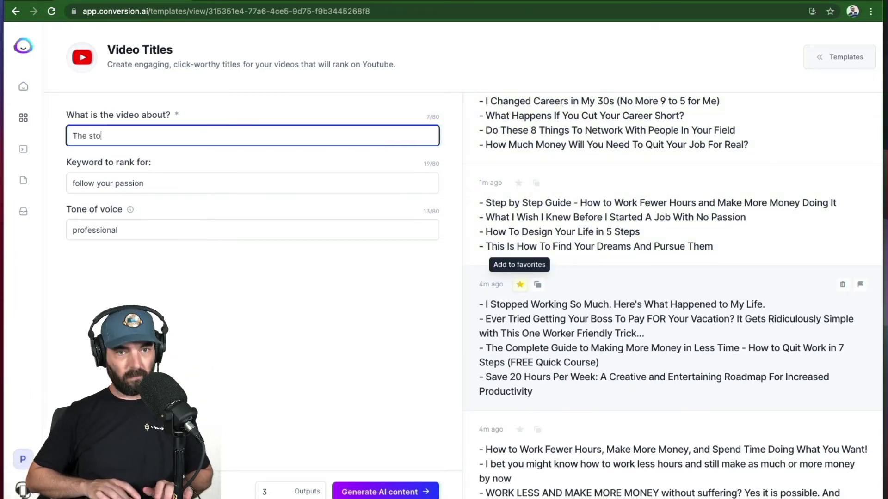
pyautogui.write('ry behind the growth of Ugg Boots')
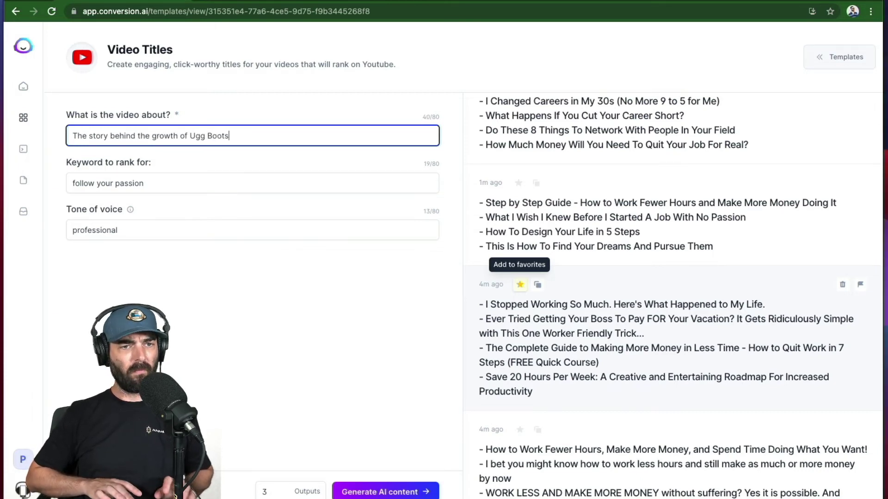
# - Change the keyword to rank for to "scale your business"
pyautogui.press('Tab')
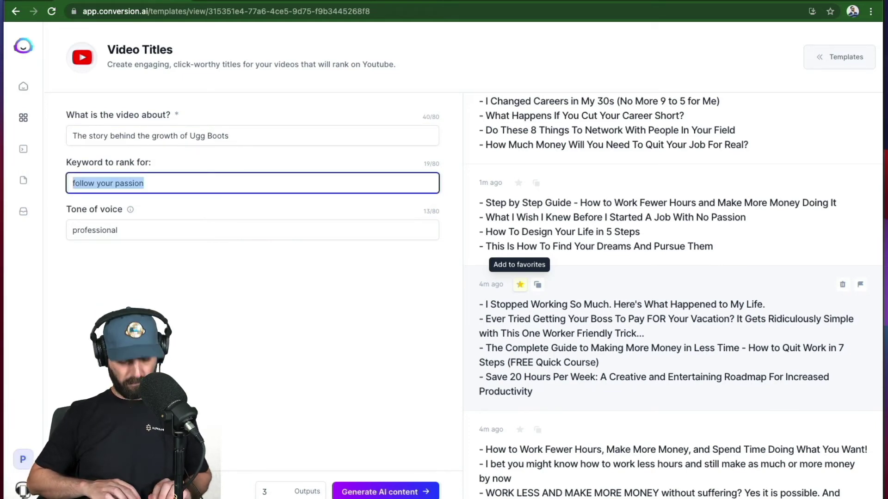
pyautogui.write('busin')
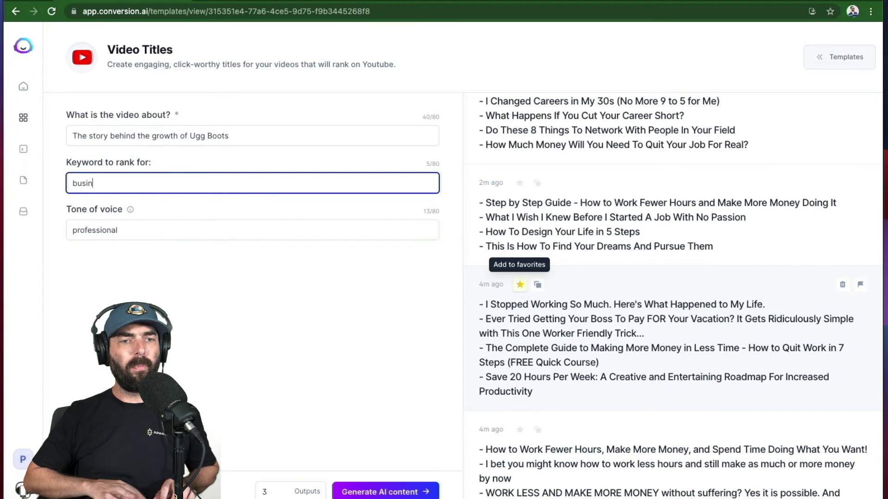
pyautogui.write('ess')
pyautogui.press('BackSpace')
pyautogui.press('BackSpace')
pyautogui.press('BackSpace')
pyautogui.press('BackSpace')
pyautogui.press('BackSpace')
pyautogui.press('BackSpace')
pyautogui.press('BackSpace')
pyautogui.press('BackSpace')
pyautogui.write('sca')
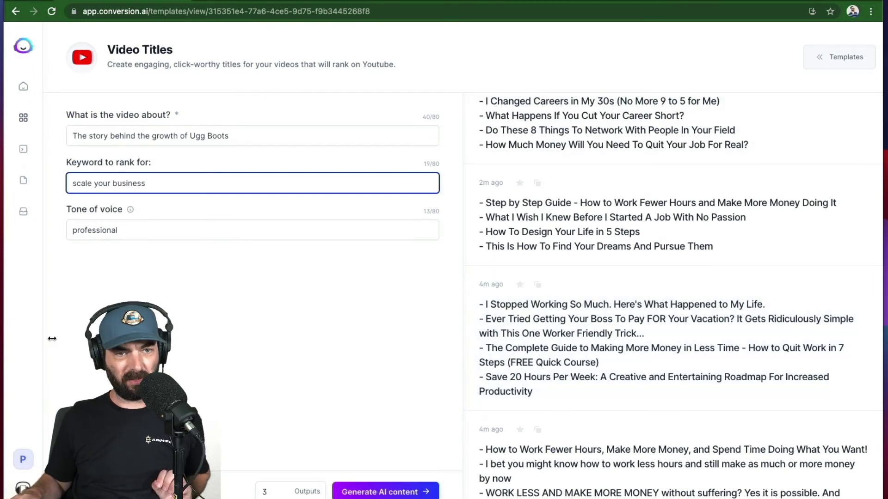
# - Generate 3 outputs of video titles for the Ugg Boots story and read through the suggestions
pyautogui.click(379, 493)
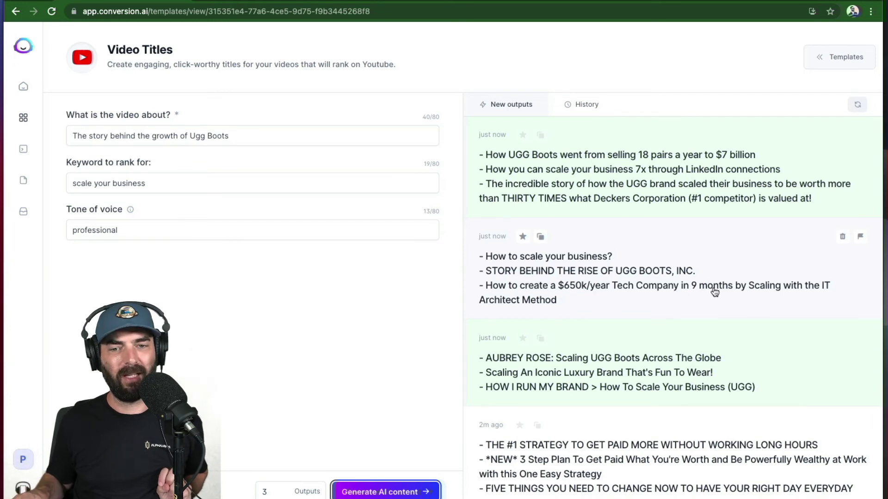
pyautogui.scroll(-2, 708, 292)
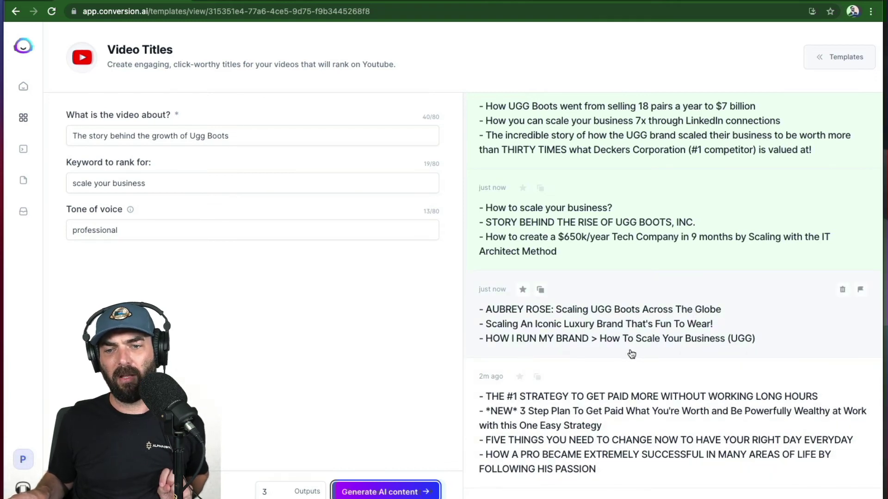
pyautogui.scroll(2, 627, 352)
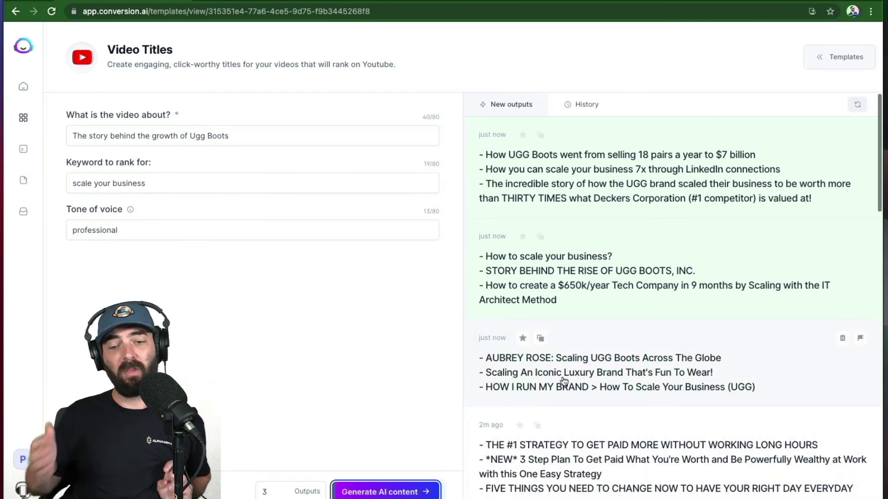